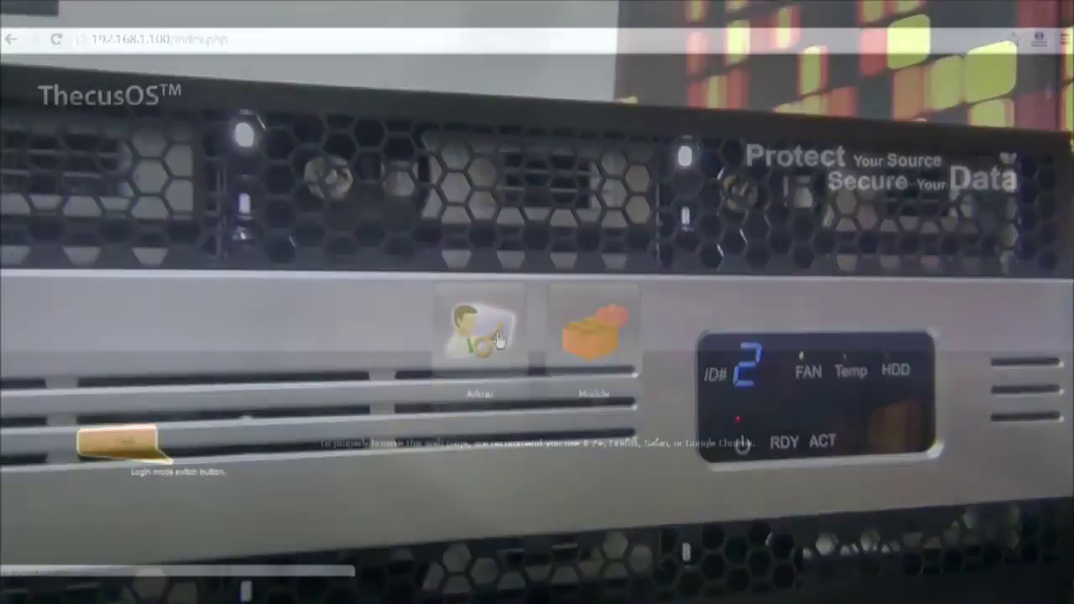
Step: Log in to the ThecusOS web admin as administrator with the admin password
click(496, 339)
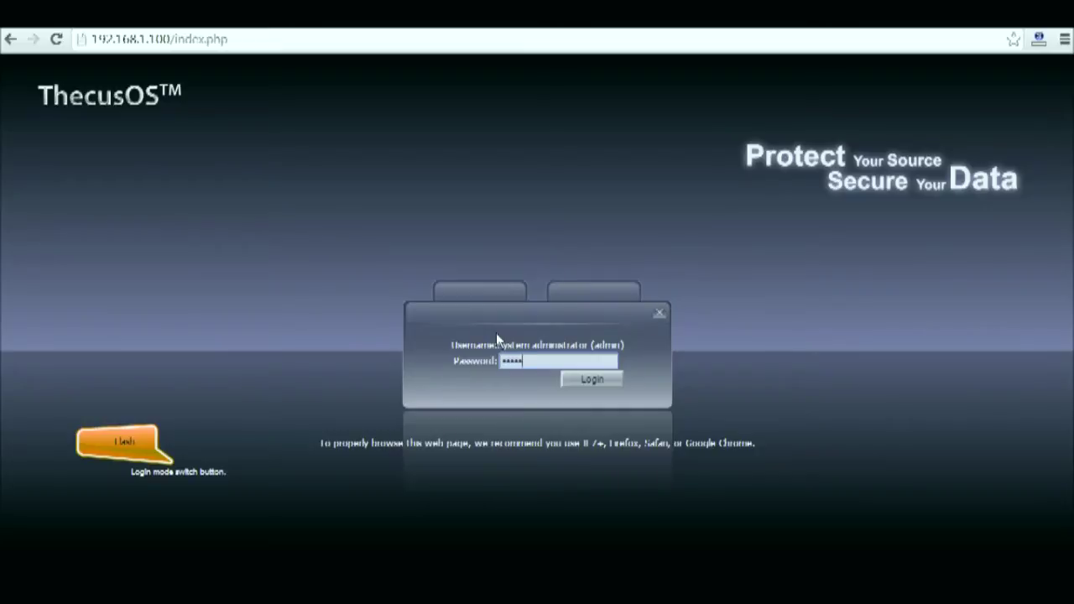
key(Return)
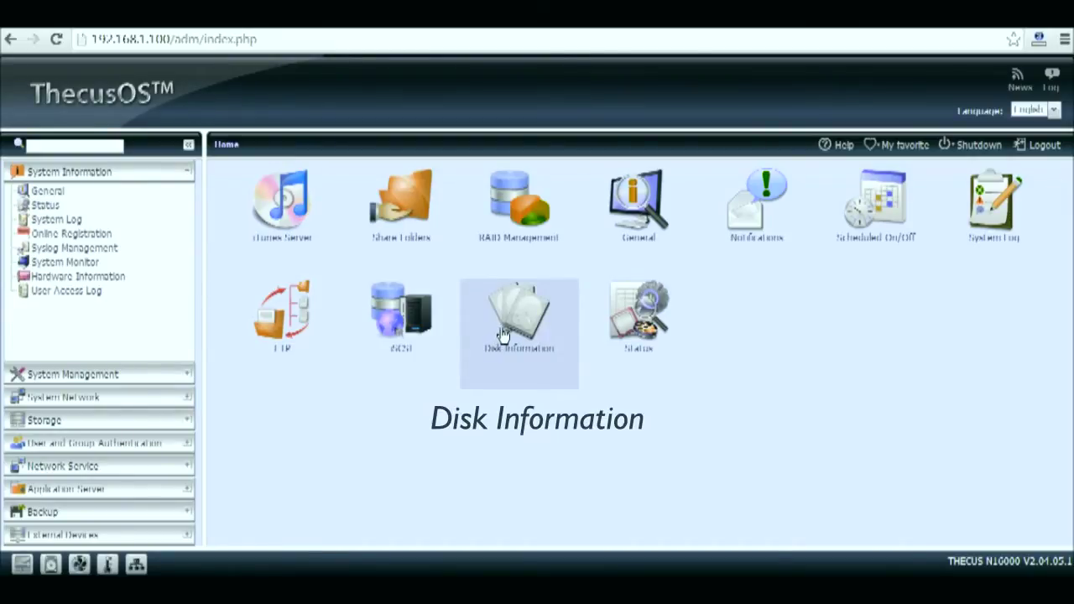
Step: Show Disk Information and scroll the disk table down to the J4 expansion drives
click(502, 337)
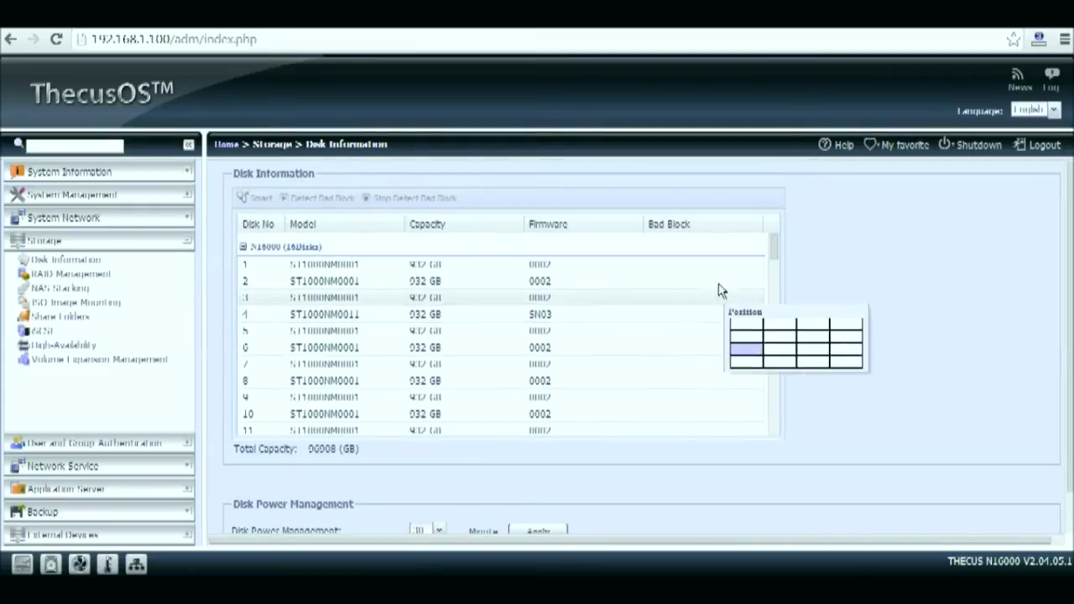
mouse_move(757, 277)
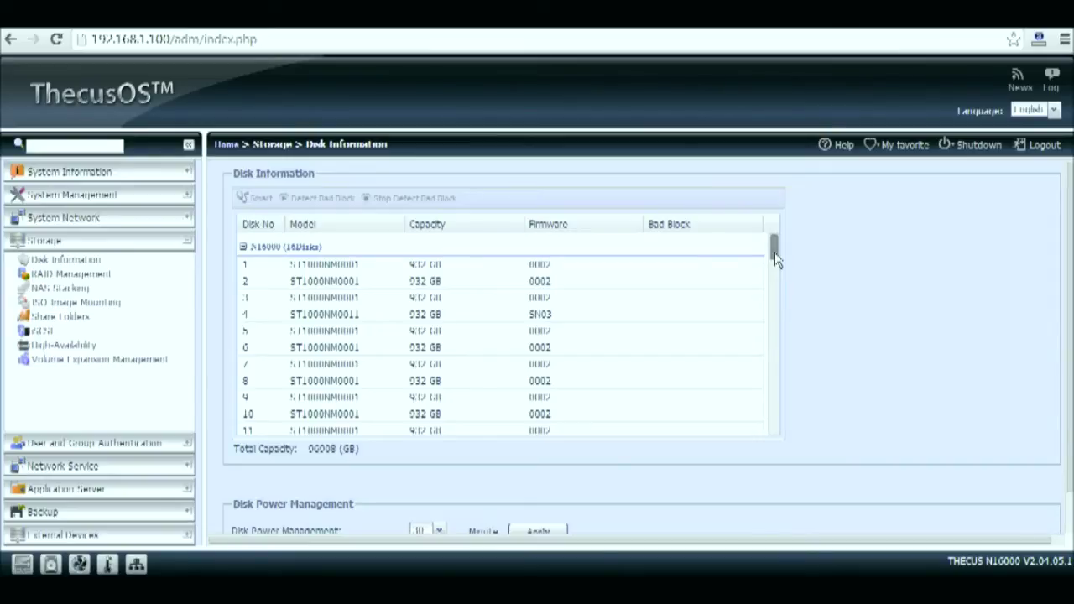
scroll(777, 260, down, 1)
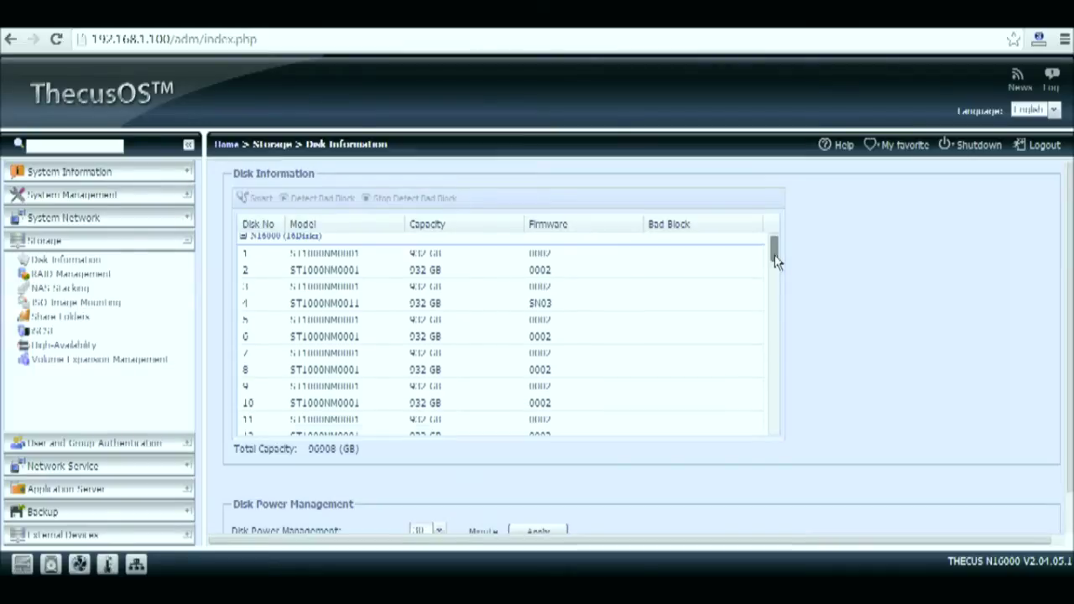
drag(775, 255, 774, 288)
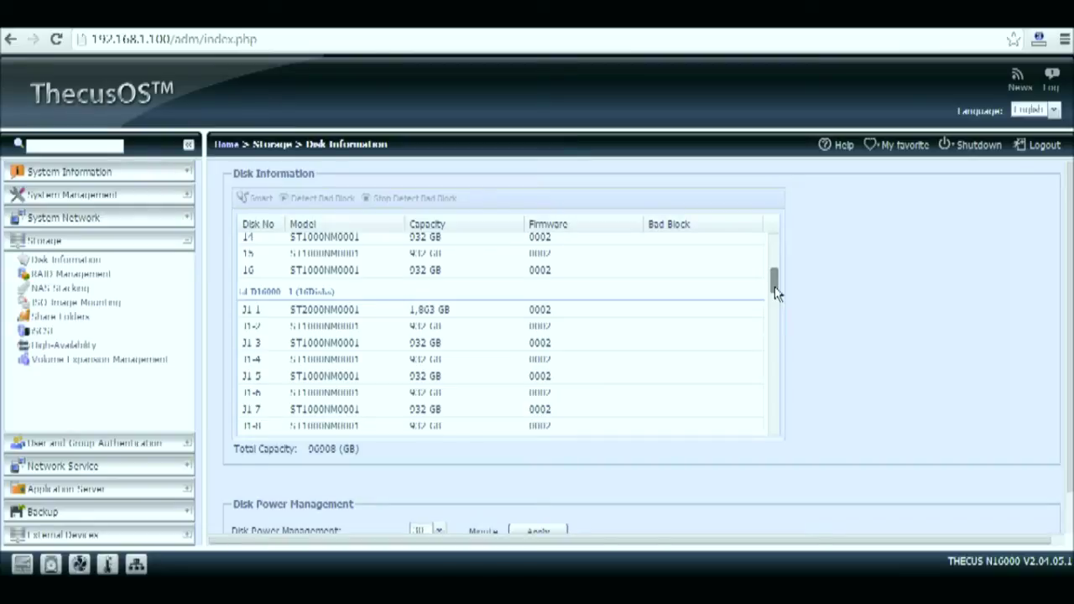
drag(774, 287, 762, 443)
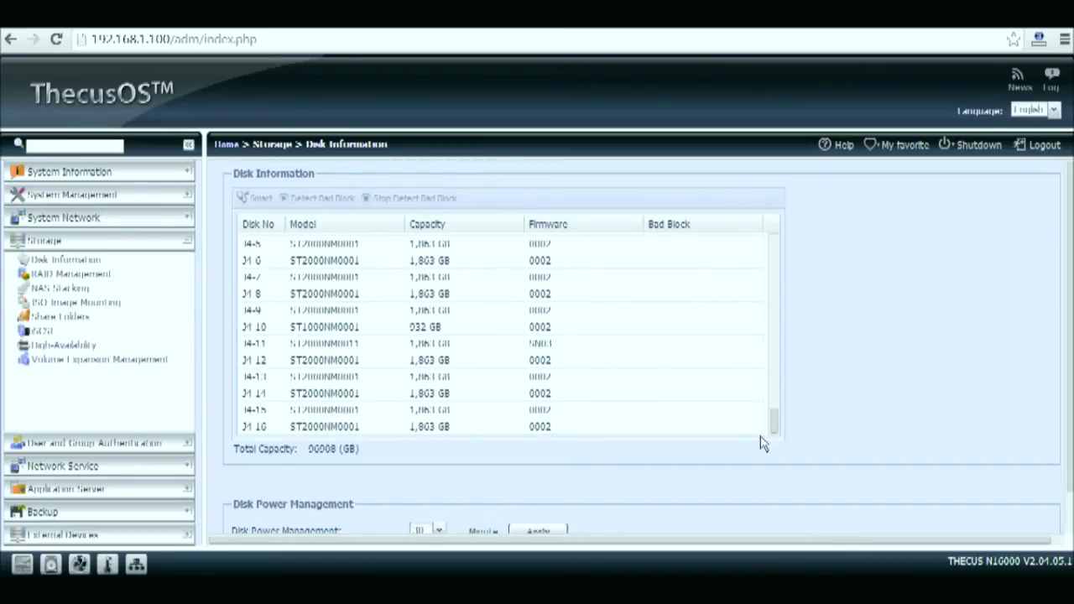
Step: Start a new RAID volume in RAID Management with every NAS and expansion disk ticked Available
click(59, 275)
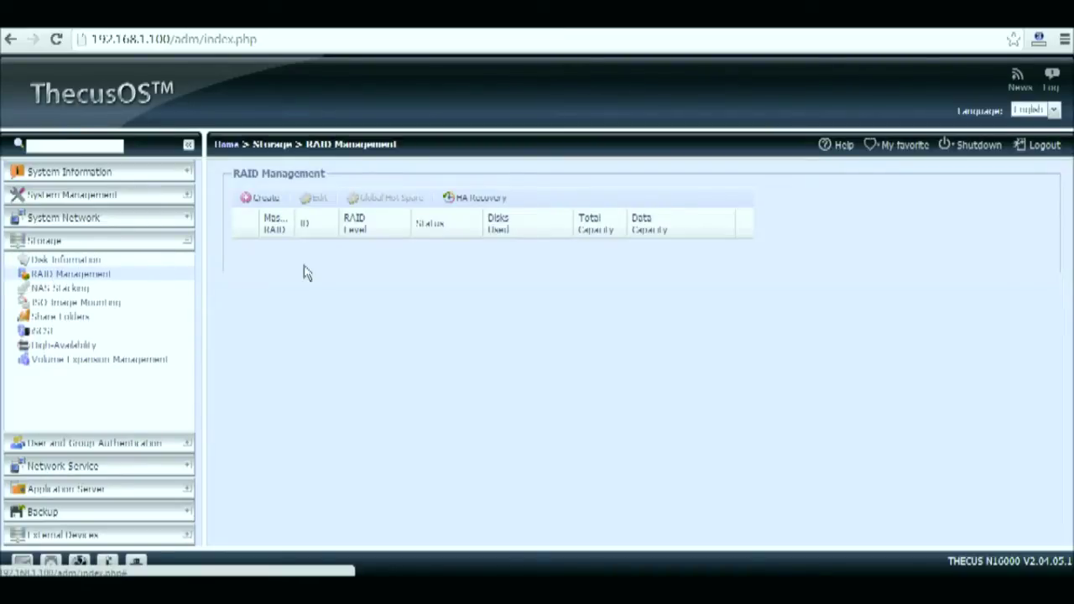
click(263, 199)
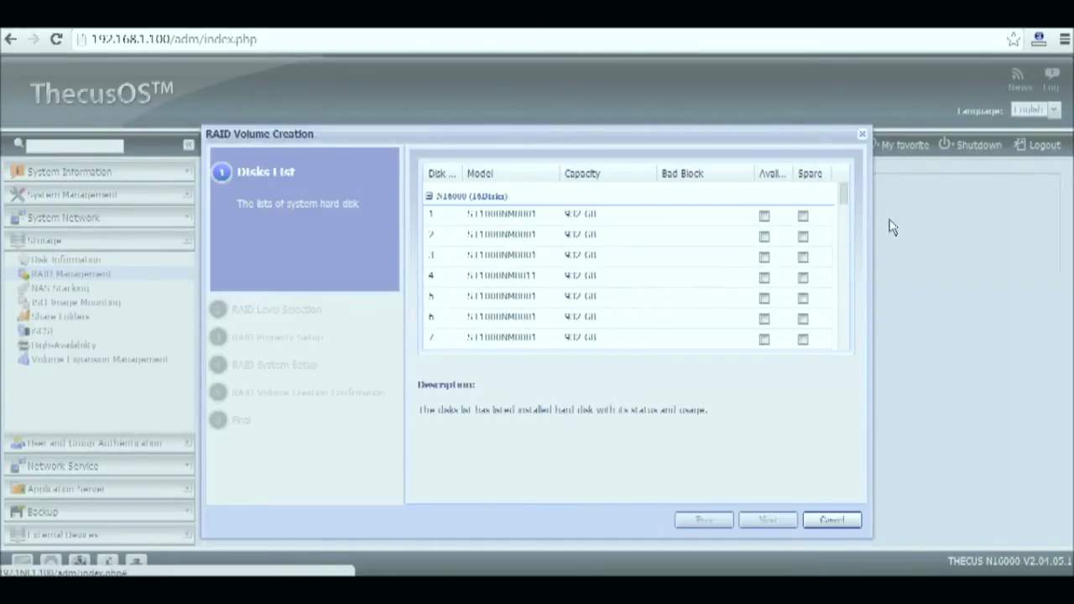
click(765, 216)
drag(764, 238, 766, 323)
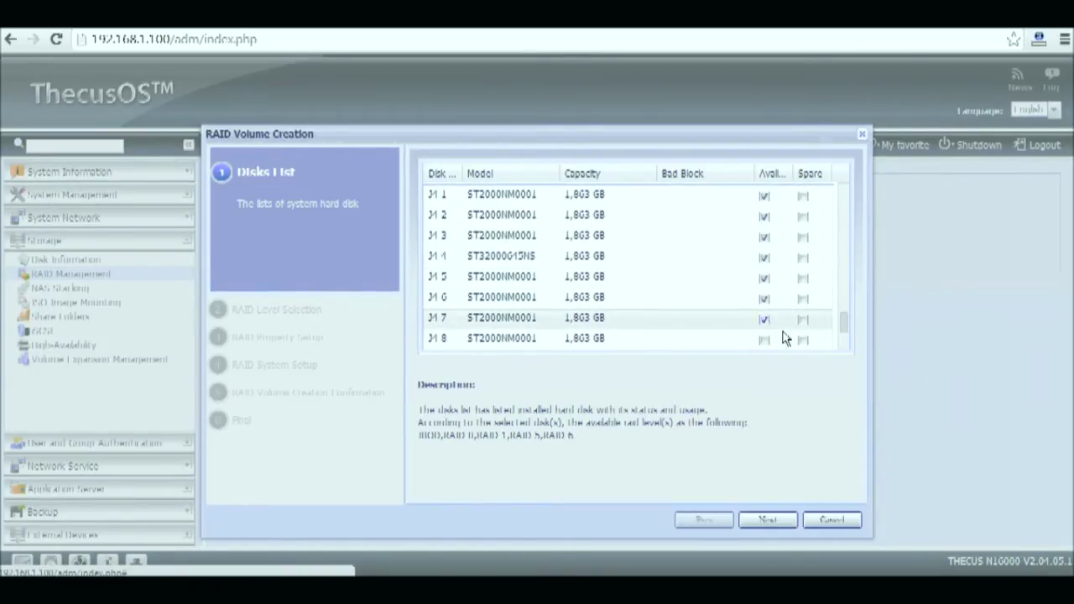
click(764, 340)
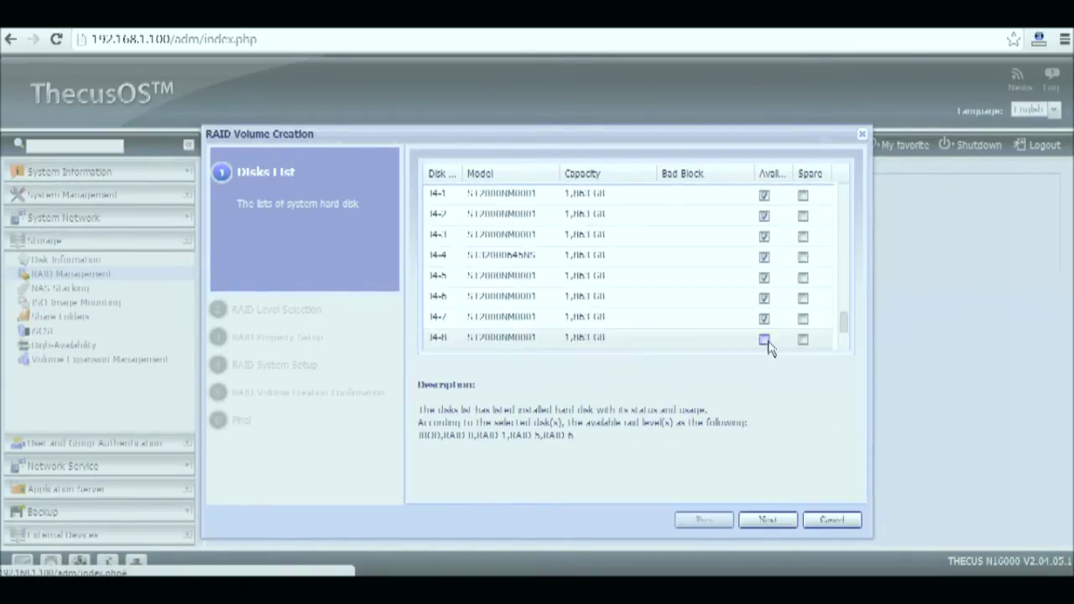
click(768, 521)
Step: Create the RAID 1 volume 'RAID' with Quick Raid on and default EXT4, confirming creation
click(689, 170)
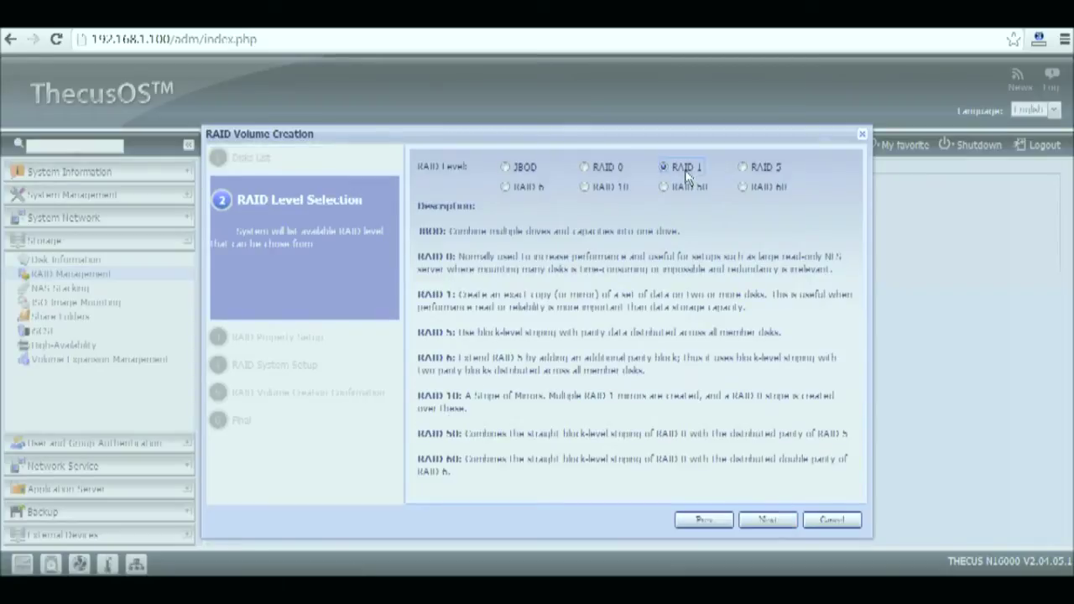
click(768, 521)
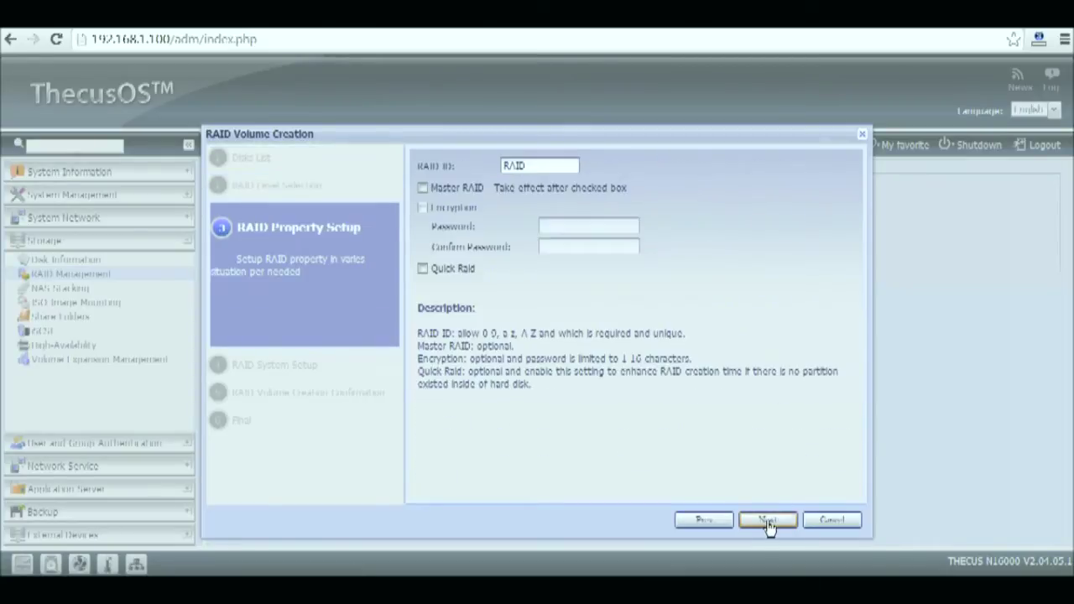
click(452, 272)
click(767, 525)
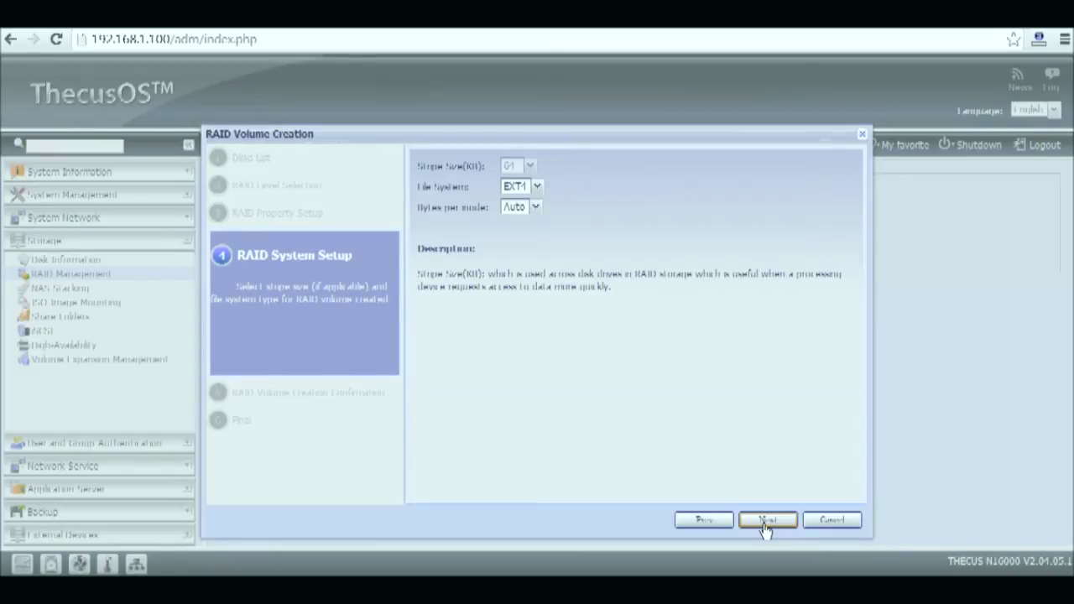
click(767, 520)
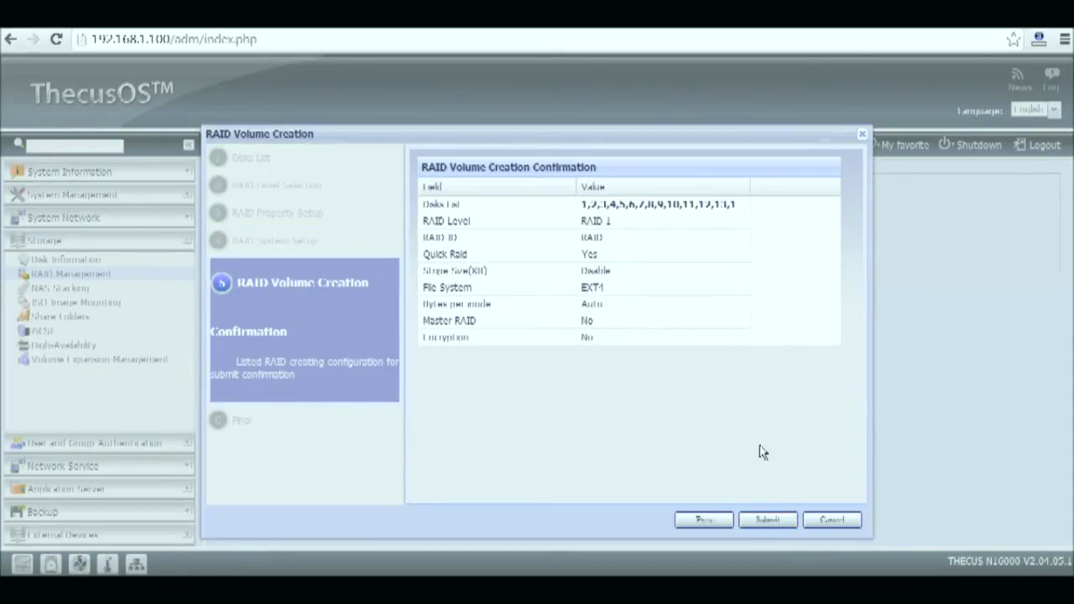
click(770, 521)
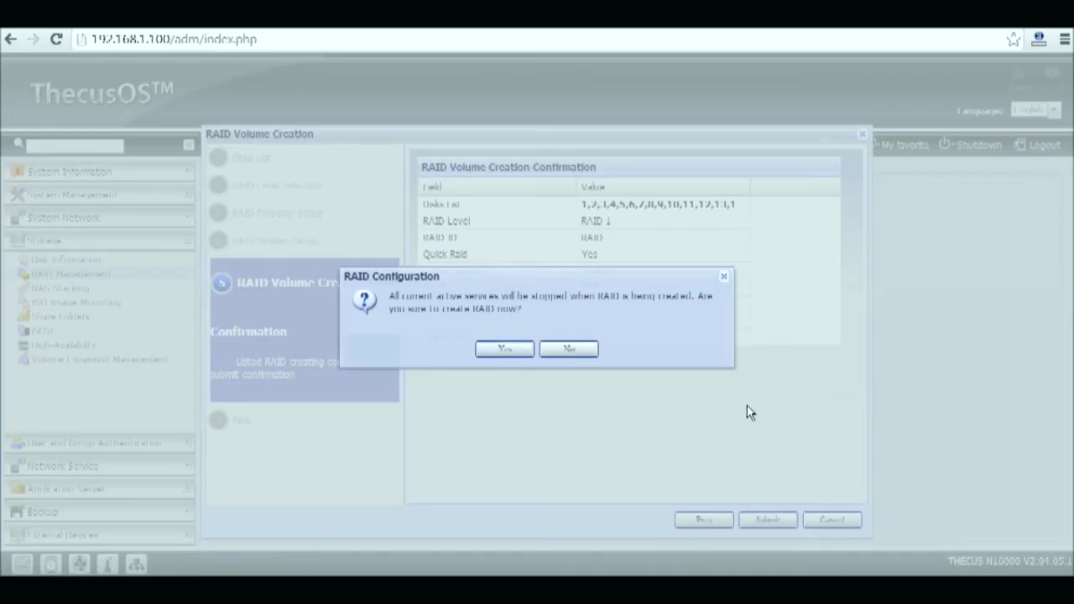
click(504, 349)
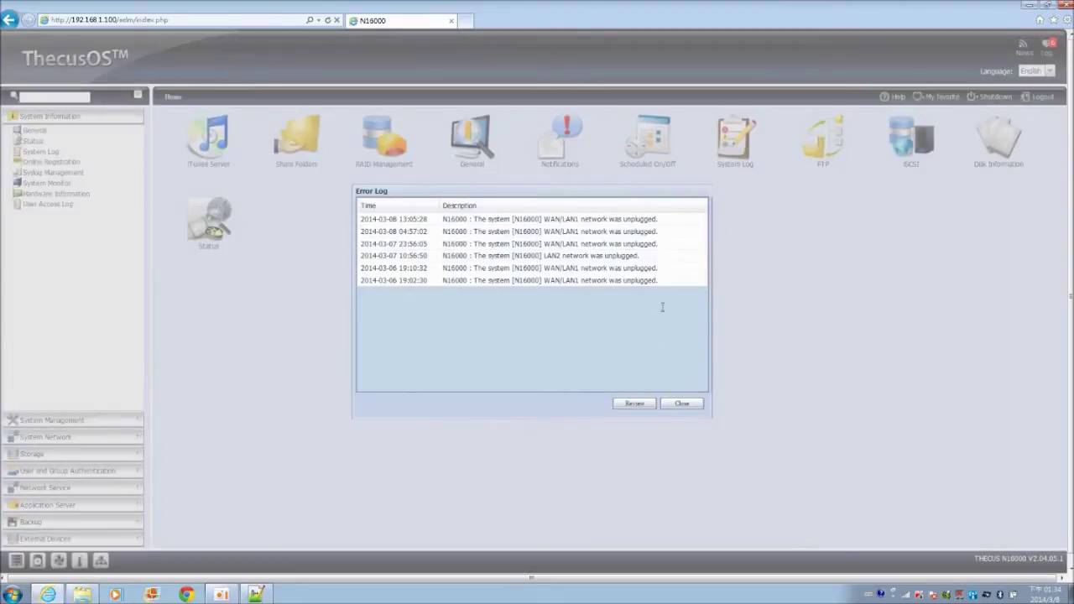
Step: Dismiss the error log and edit the RAID 1 volume from Storage > RAID Management
click(635, 405)
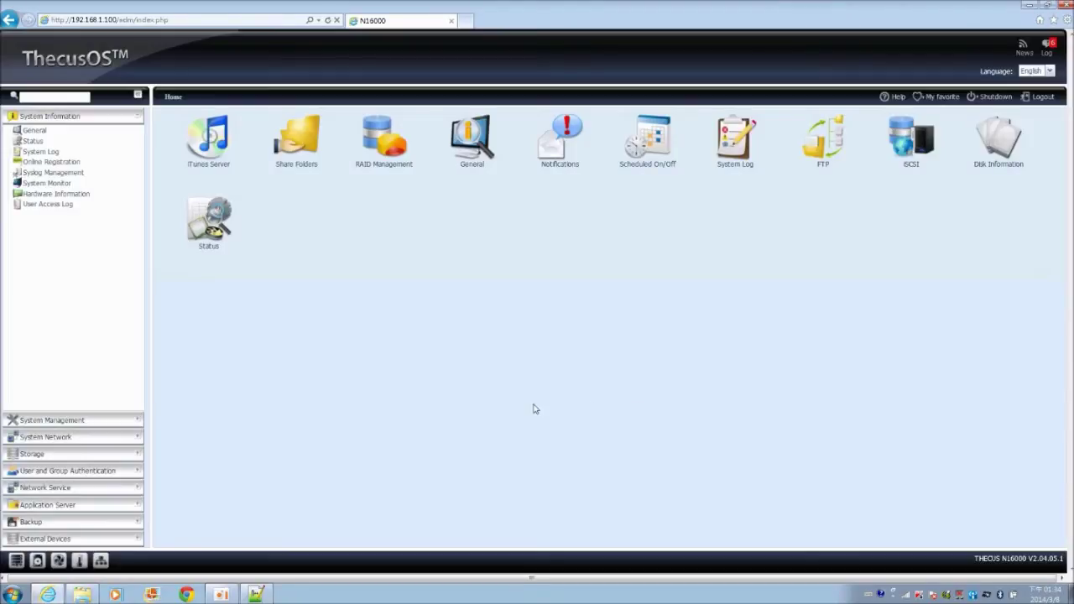
click(49, 456)
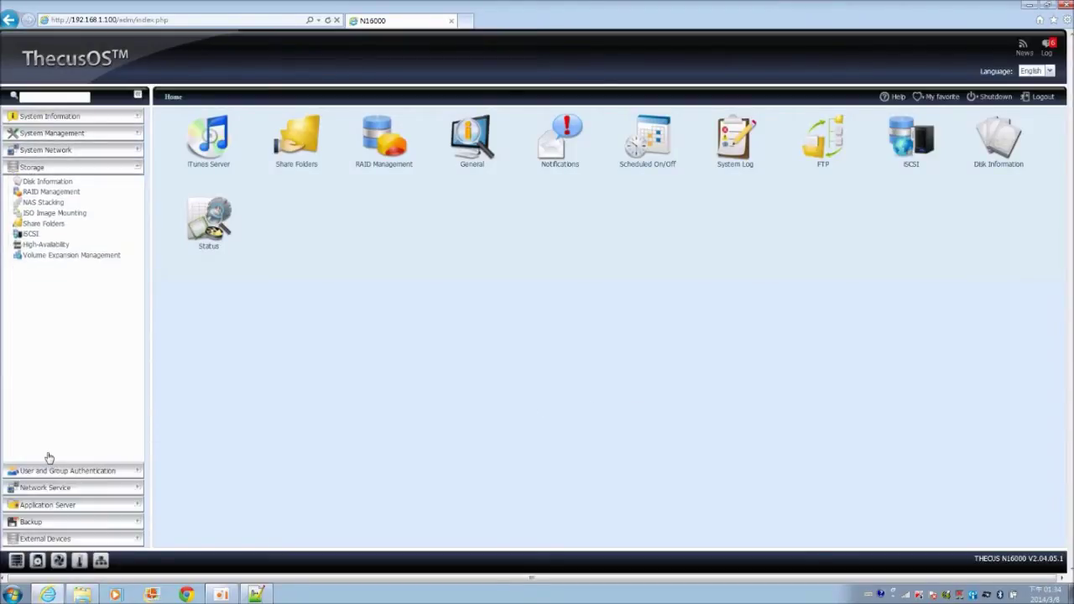
click(63, 195)
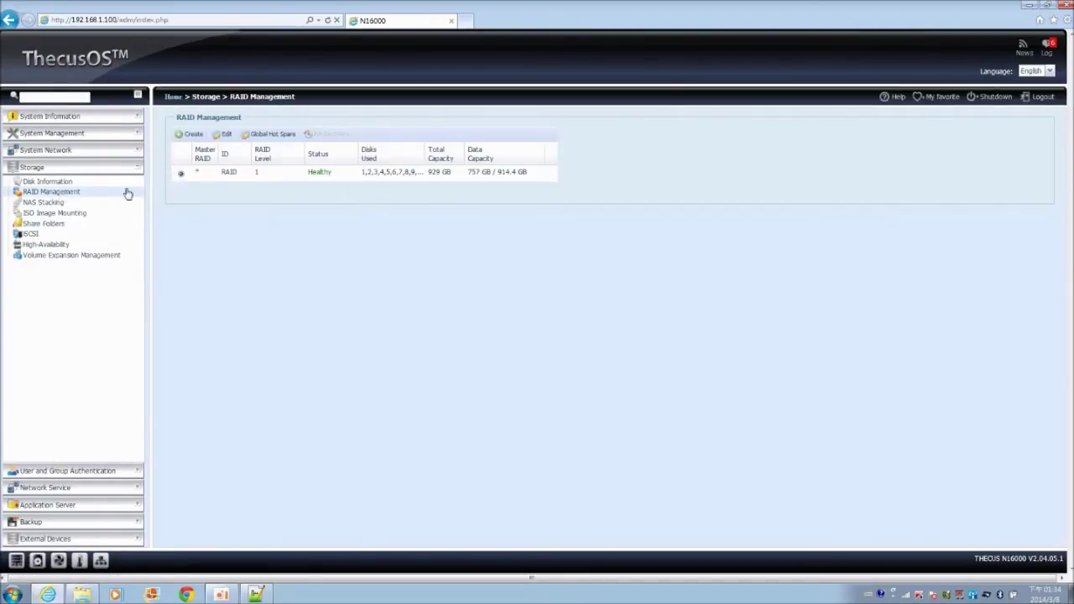
click(225, 136)
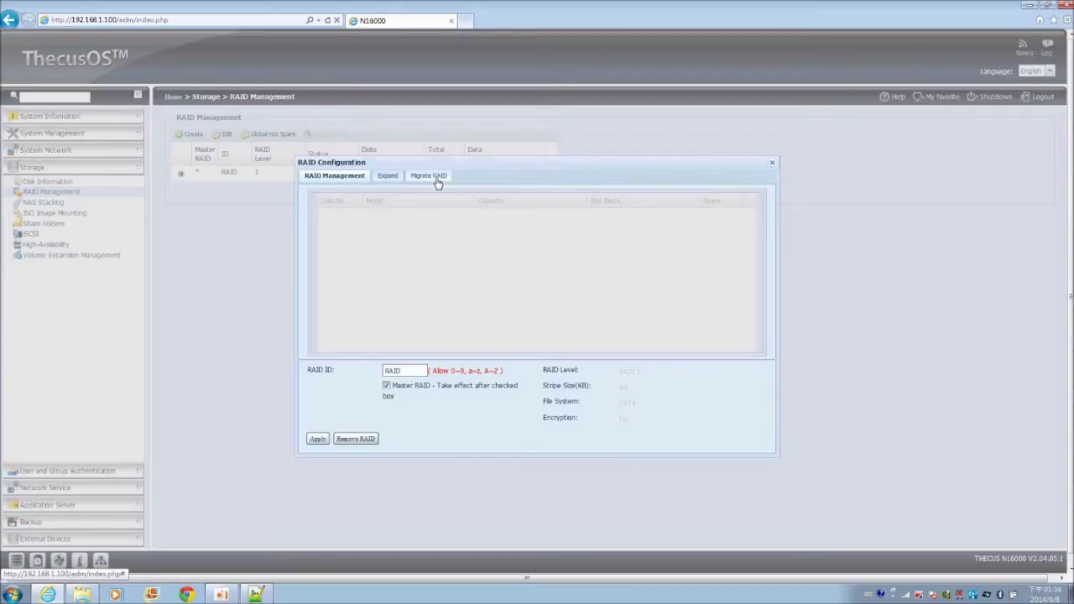
Step: On the Migrate RAID tab, tick the eight expansion disks J4-9 through J4-16
click(429, 177)
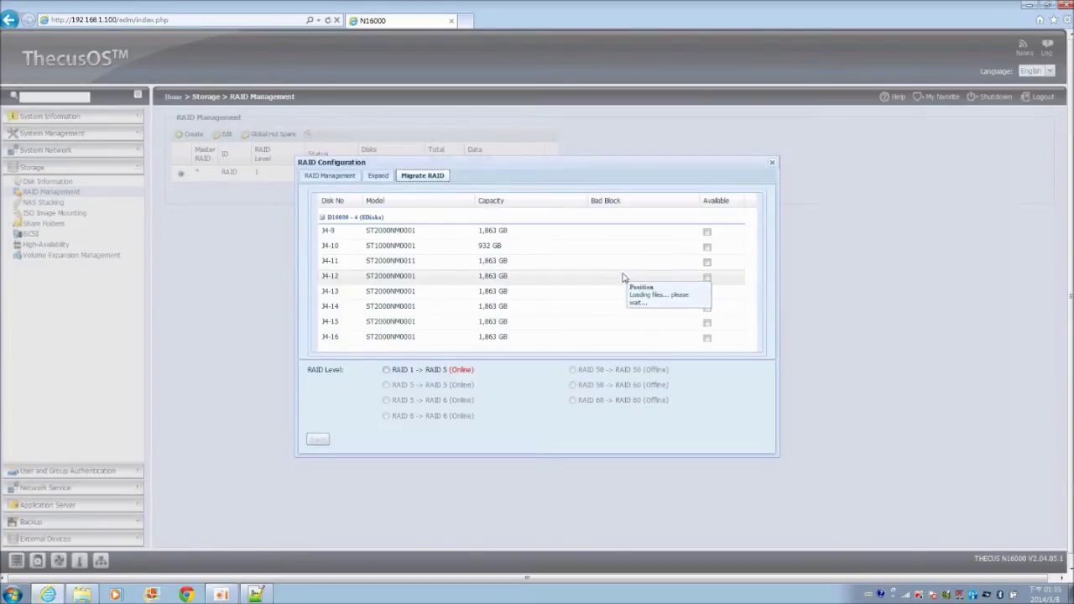
click(706, 232)
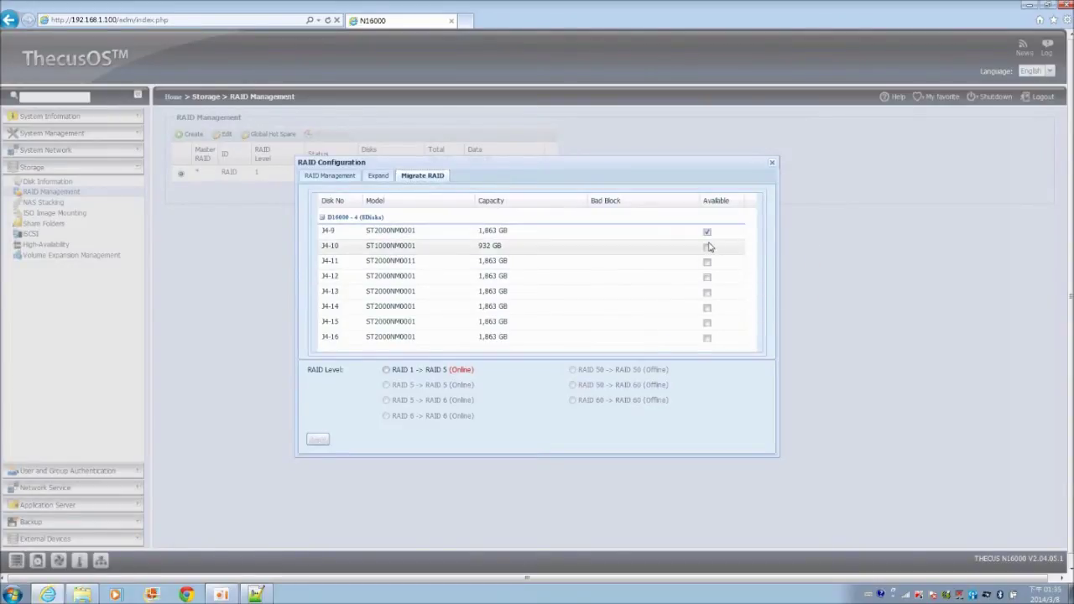
click(707, 247)
click(707, 262)
click(707, 277)
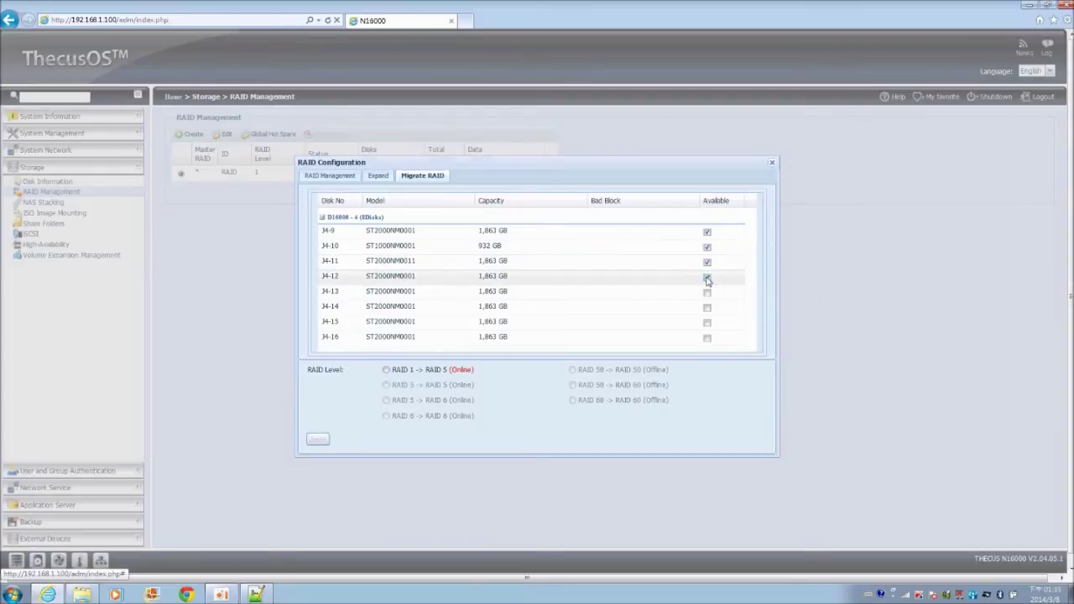
click(707, 292)
click(706, 307)
click(707, 323)
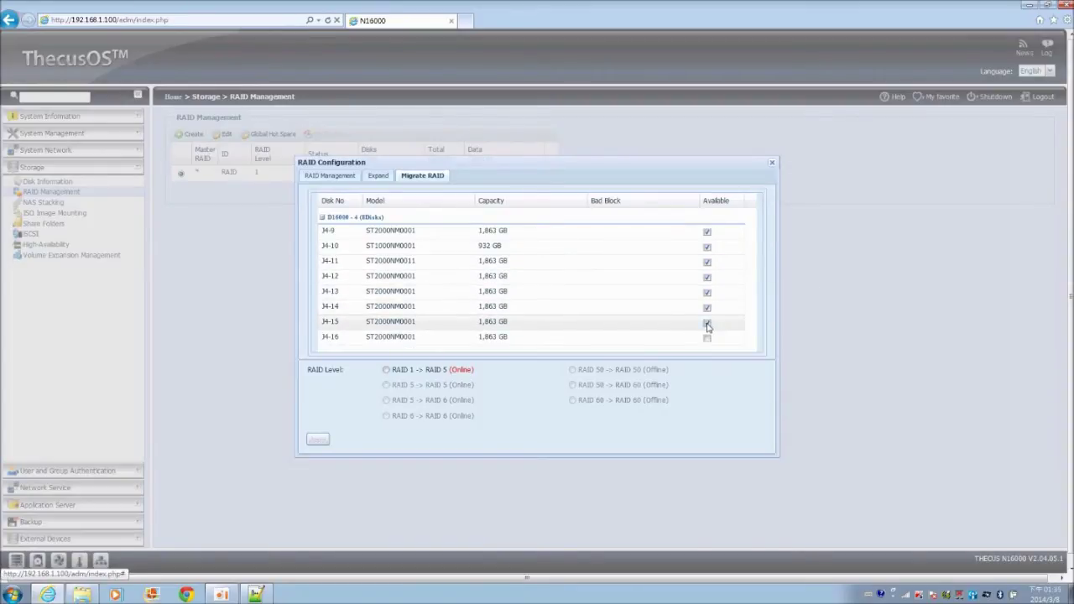
click(708, 338)
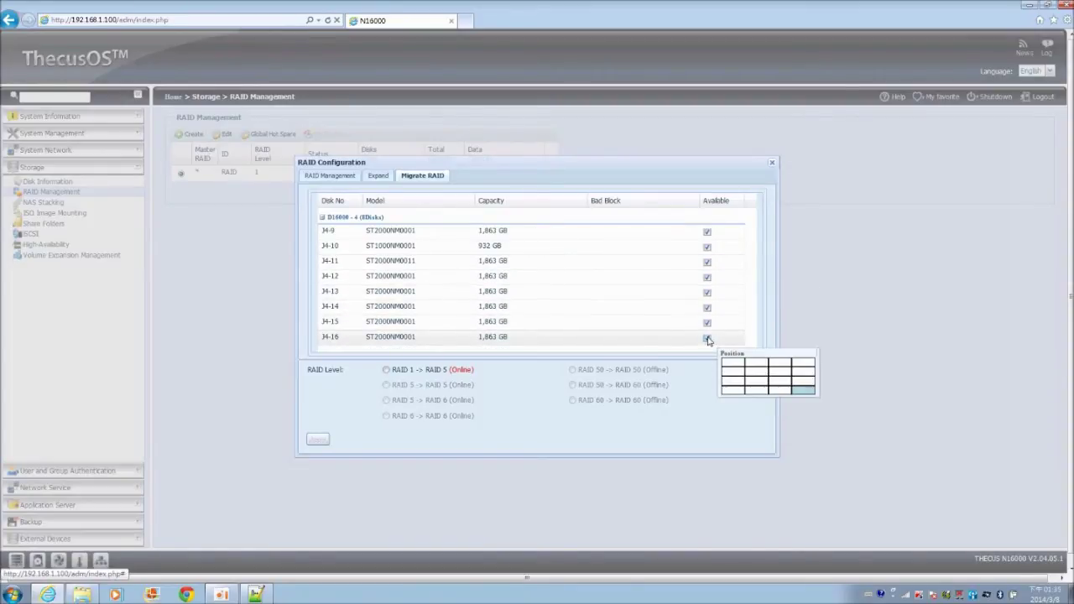
Step: Apply the RAID 1 to RAID 5 migration and accept both warnings
click(387, 371)
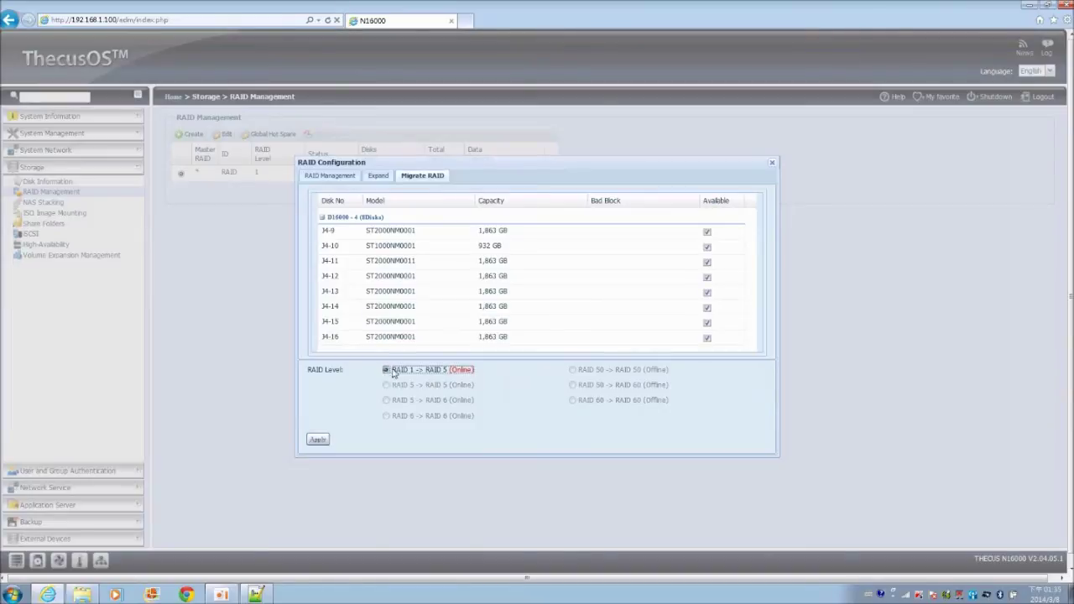
click(318, 441)
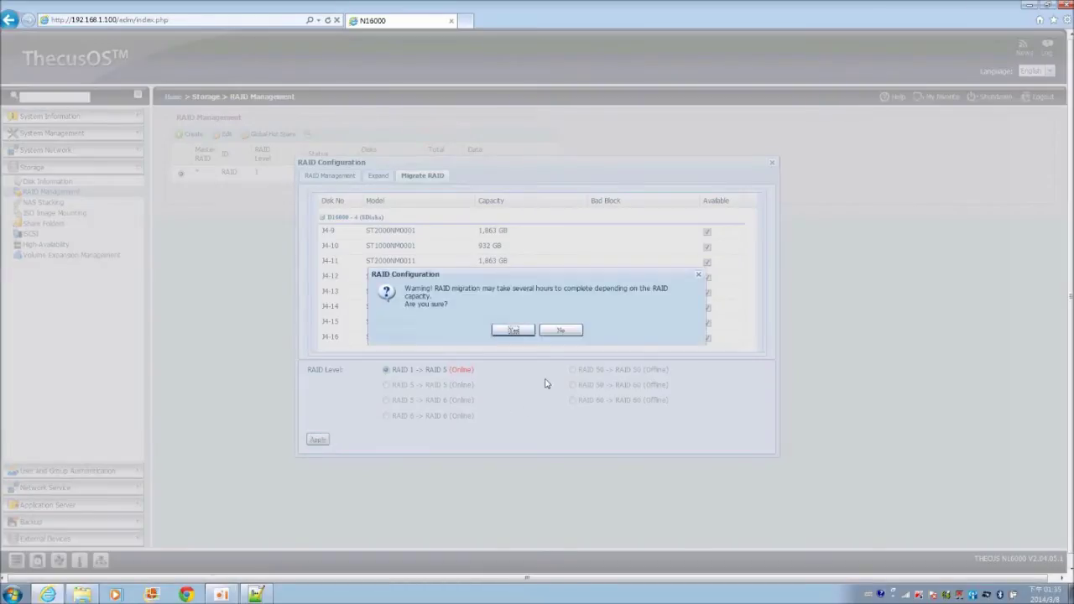
click(514, 331)
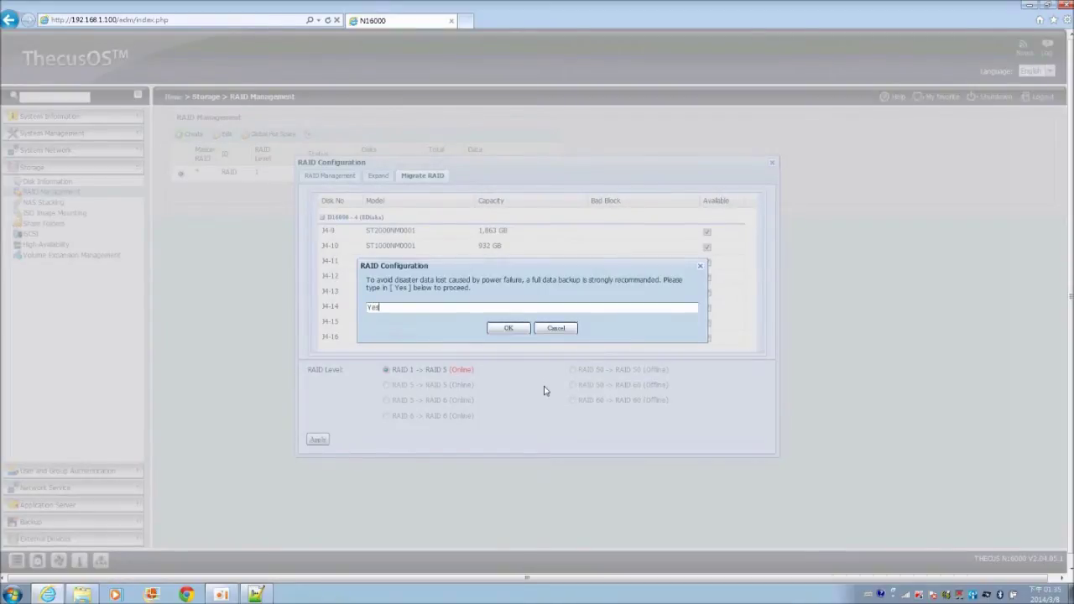
click(509, 329)
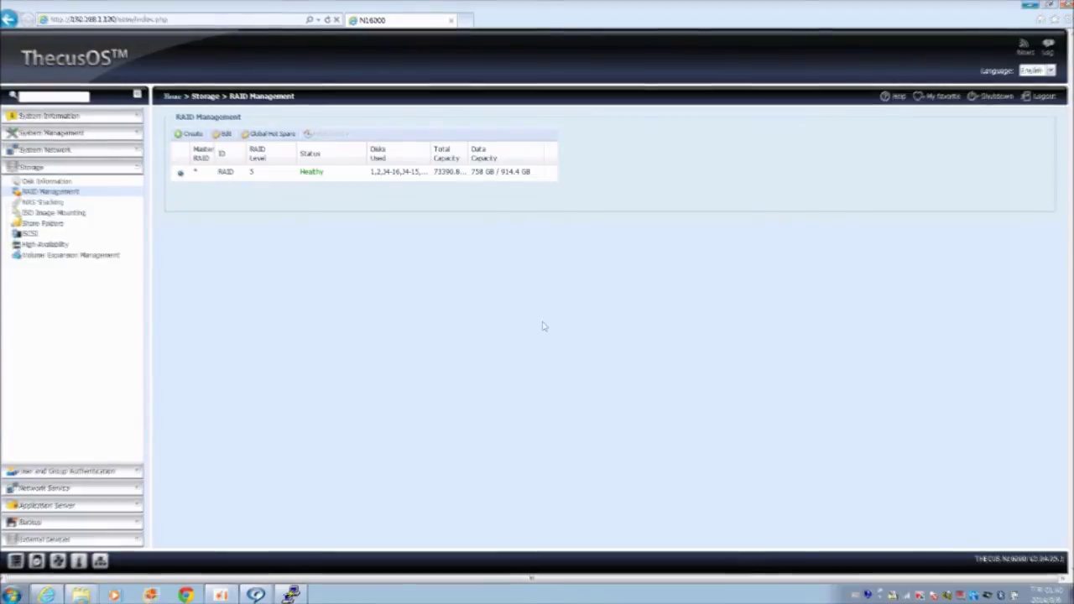
Step: Expand the RAID 5 volume into its 71375.538 GB unused space, confirming with 'Yes'
click(225, 136)
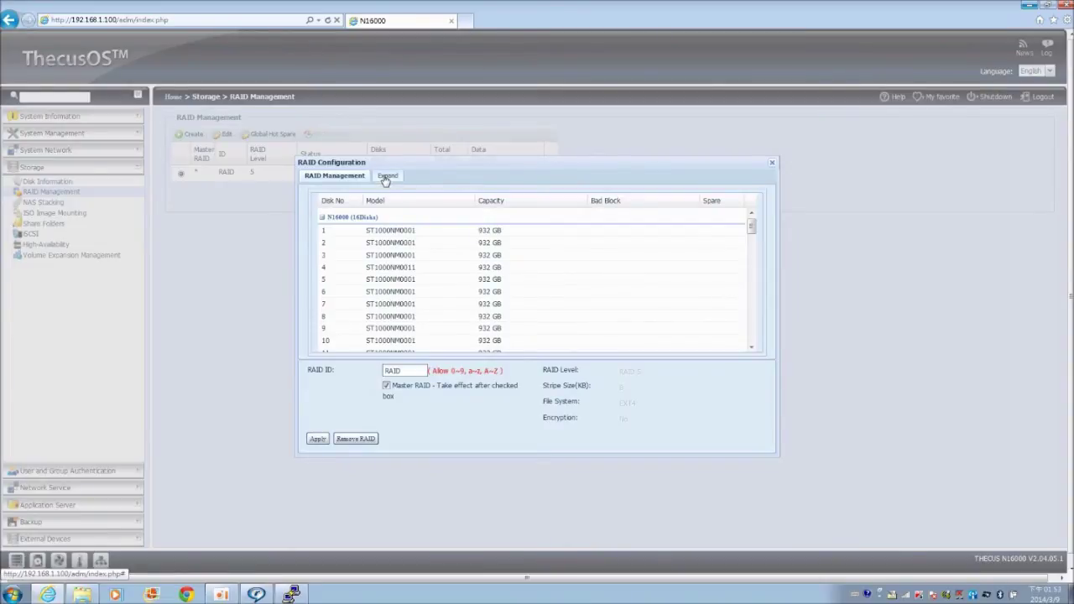
click(387, 178)
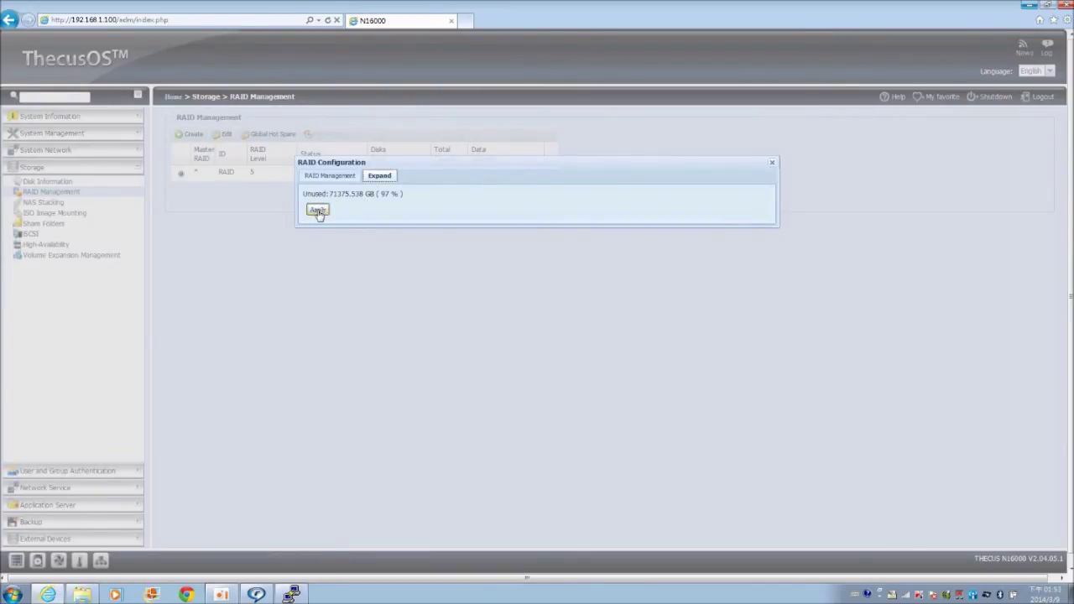
click(317, 211)
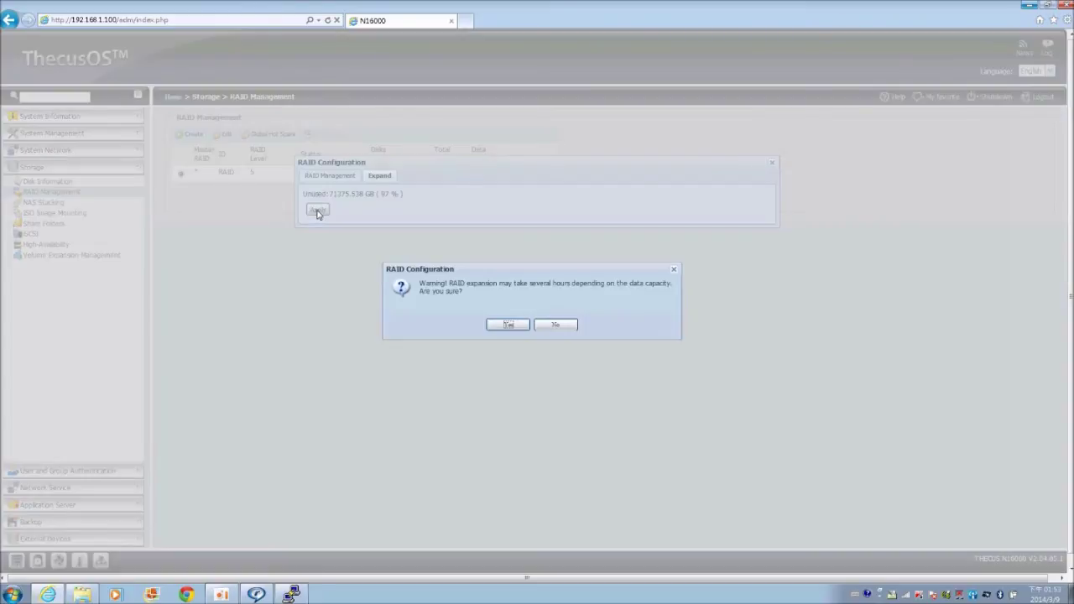
click(508, 326)
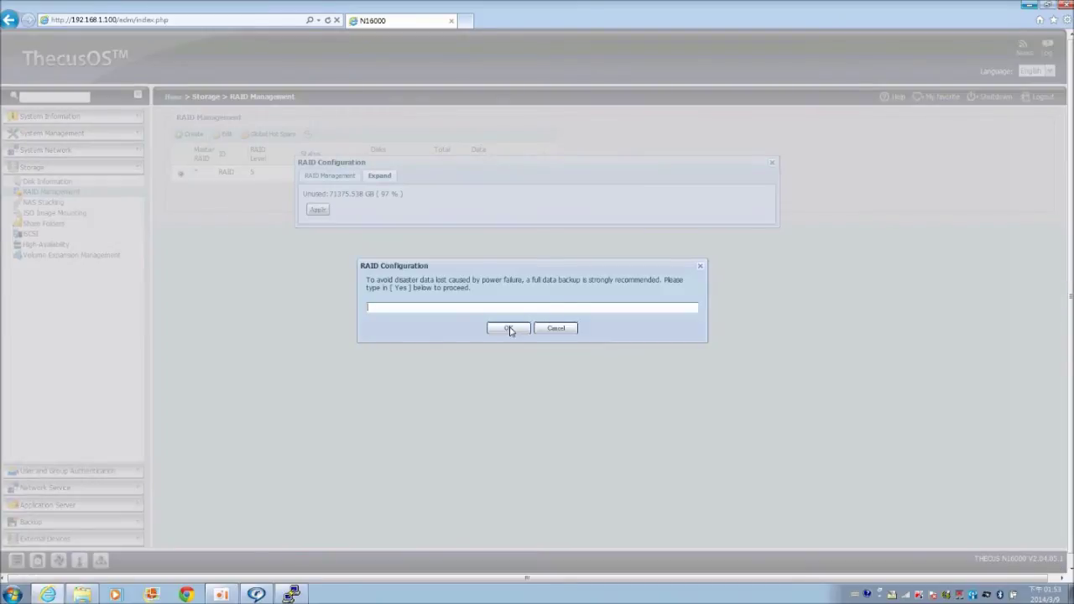
text(Yes)
click(510, 328)
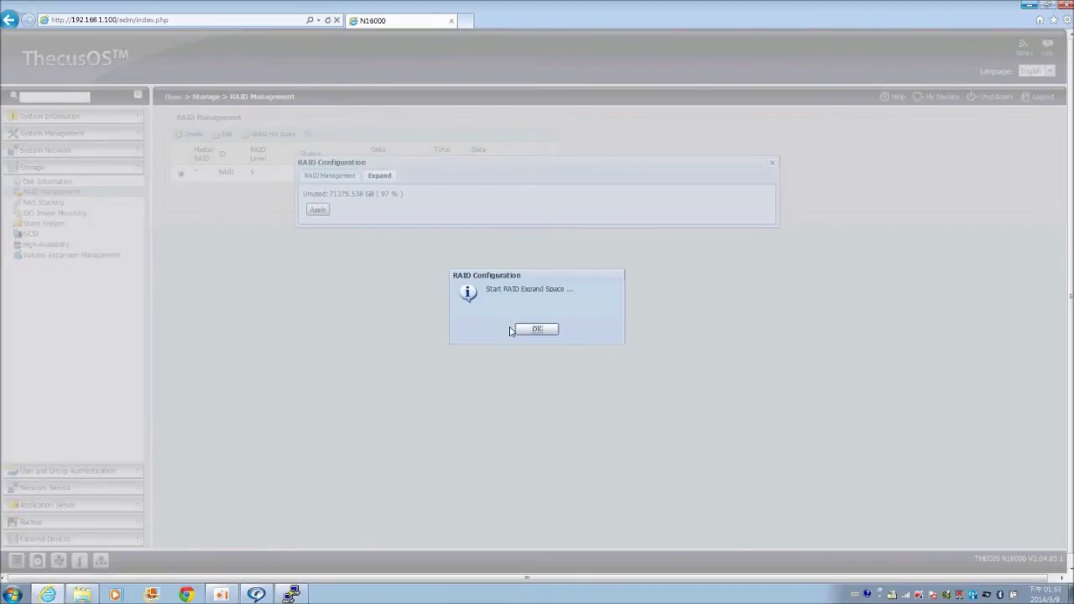
click(537, 329)
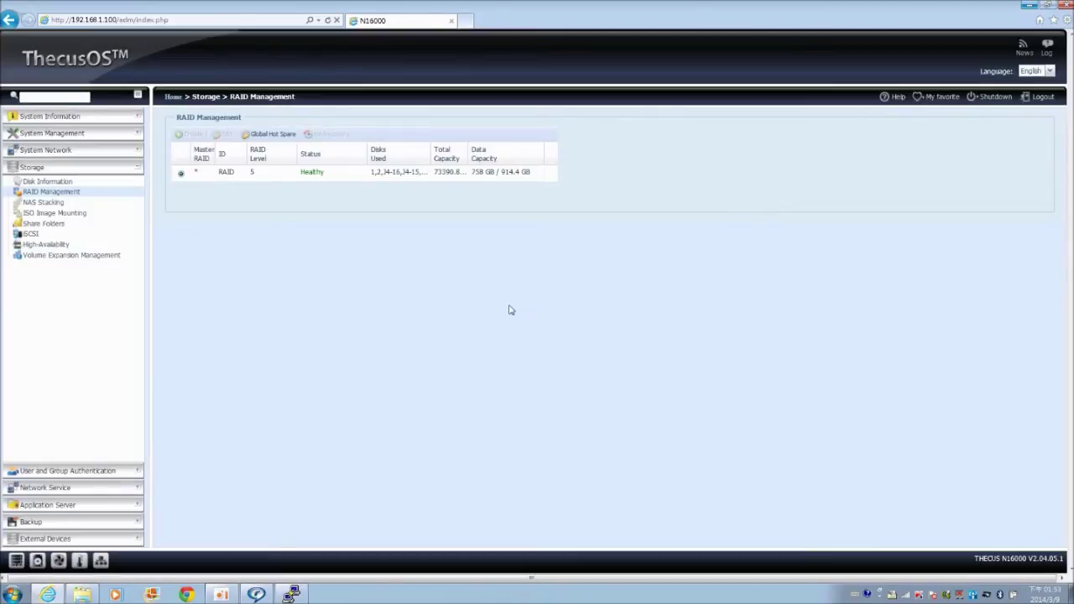